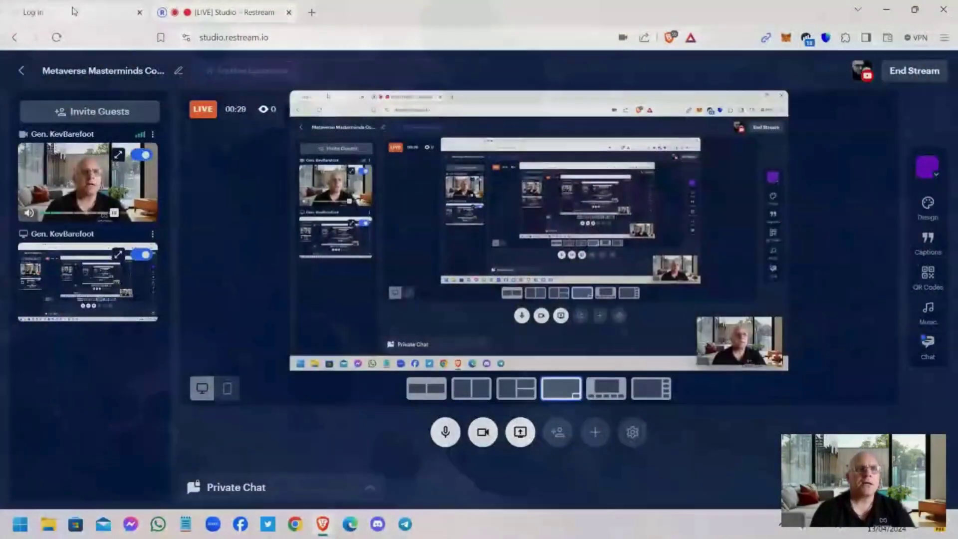
# Return to the login page and submit the saved HyperCommunity credentials to reach DAOVERSAL.
pyautogui.click(73, 11)
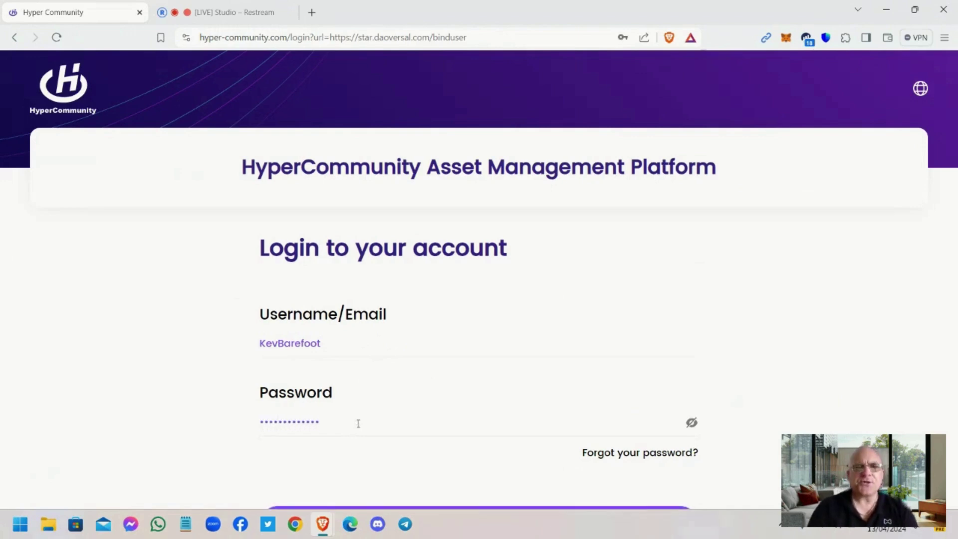
pyautogui.scroll(-2, 374, 380)
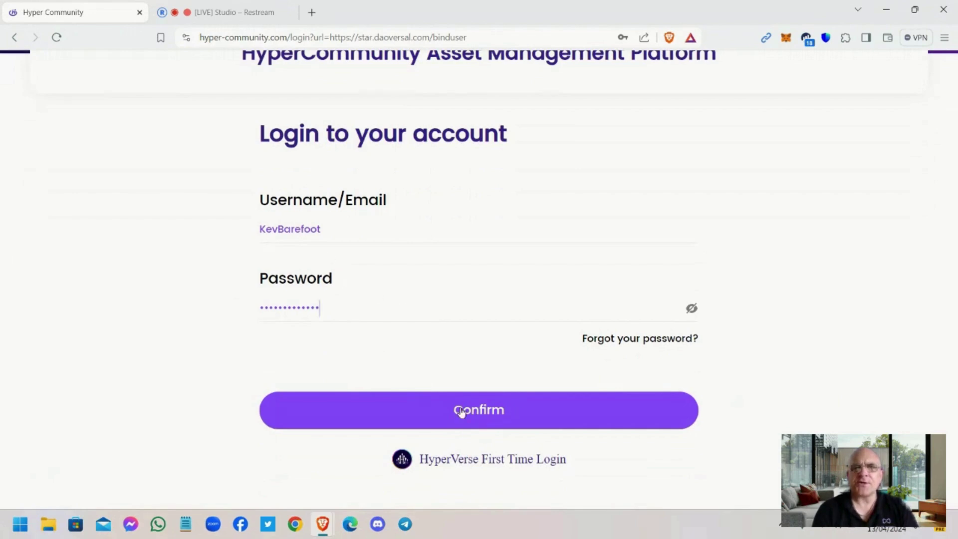
pyautogui.click(484, 410)
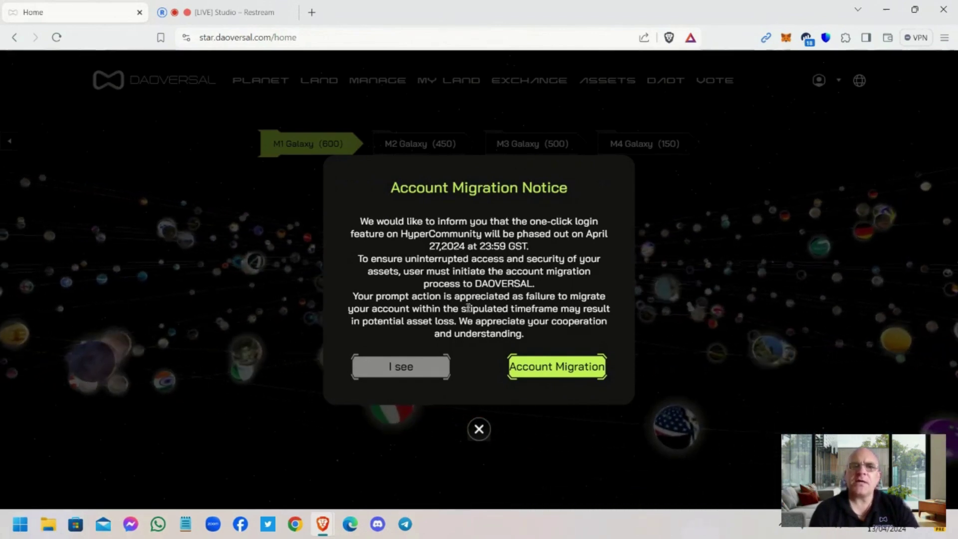
# Start Account Migration and enter the new password in both Password and Confirm Password.
pyautogui.click(567, 371)
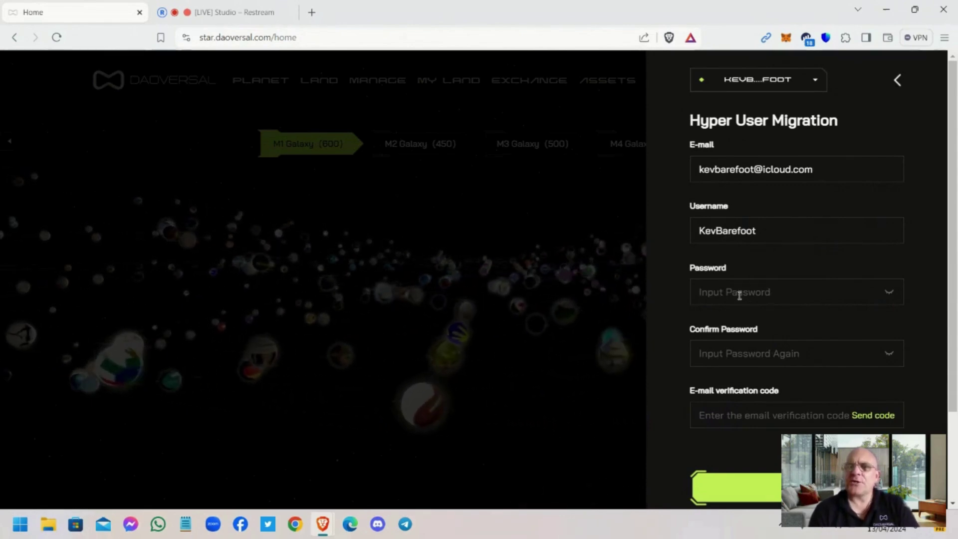
pyautogui.click(739, 295)
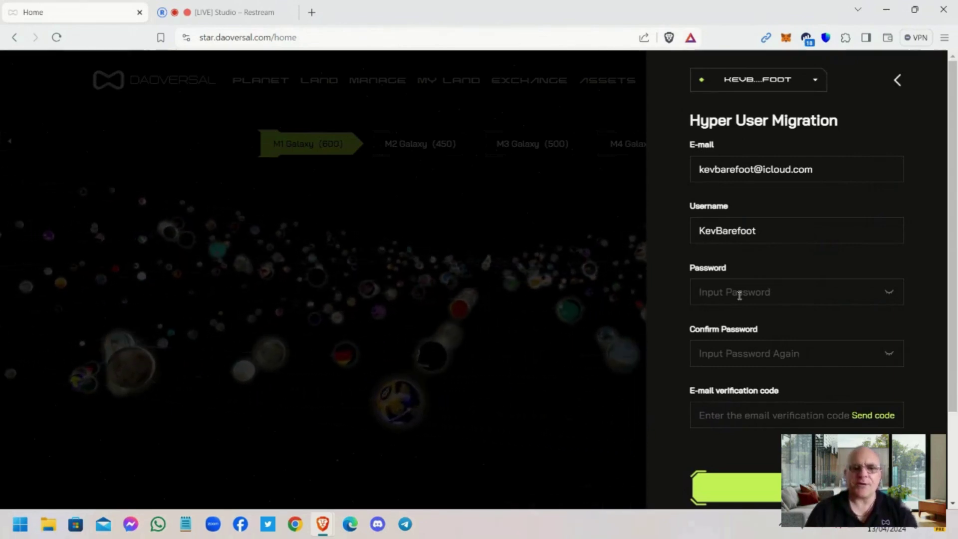
pyautogui.write('••••••')
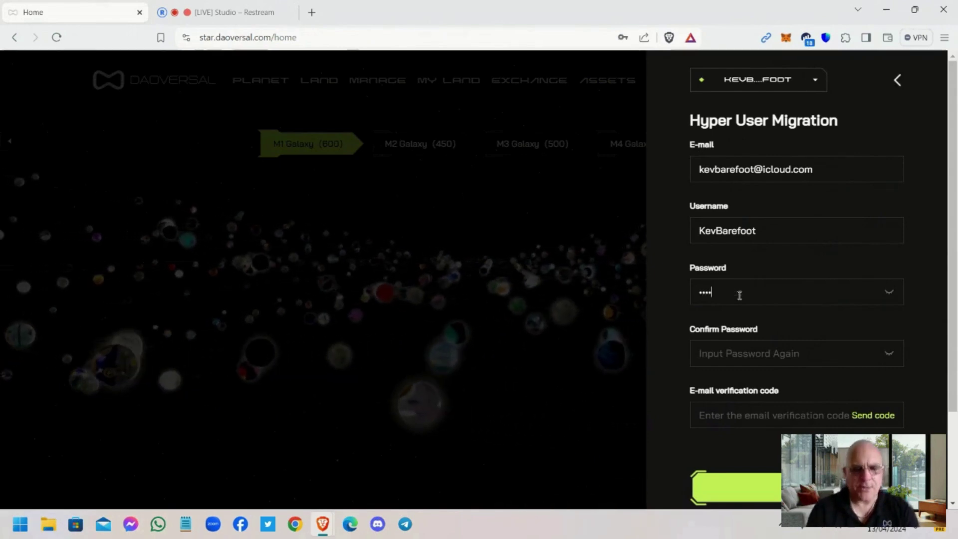
pyautogui.write('••••••')
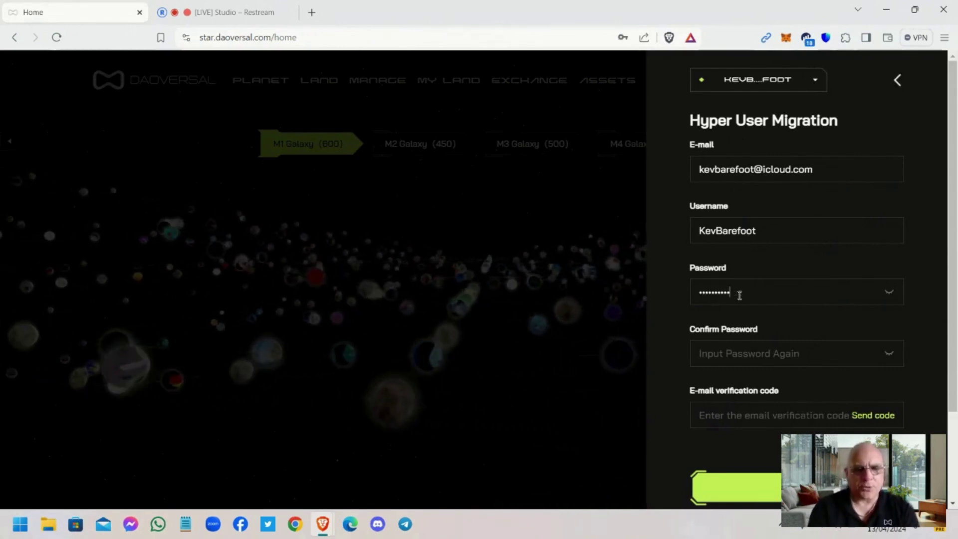
pyautogui.write('•')
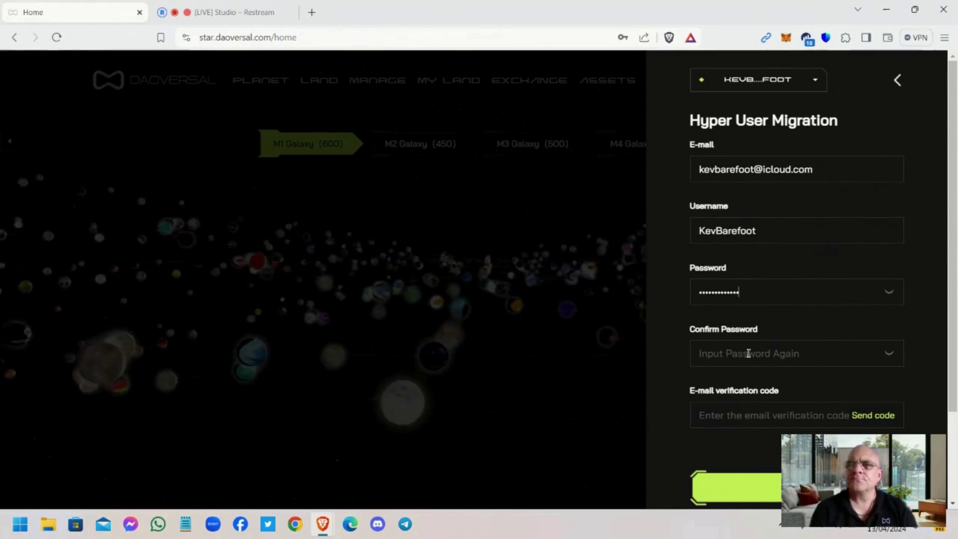
pyautogui.click(748, 353)
pyautogui.write('••')
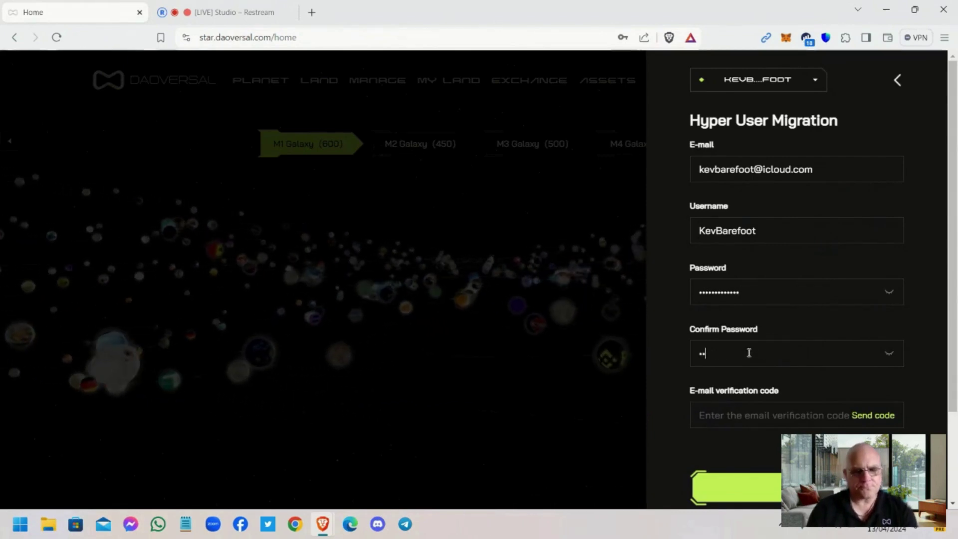
pyautogui.write('••••••')
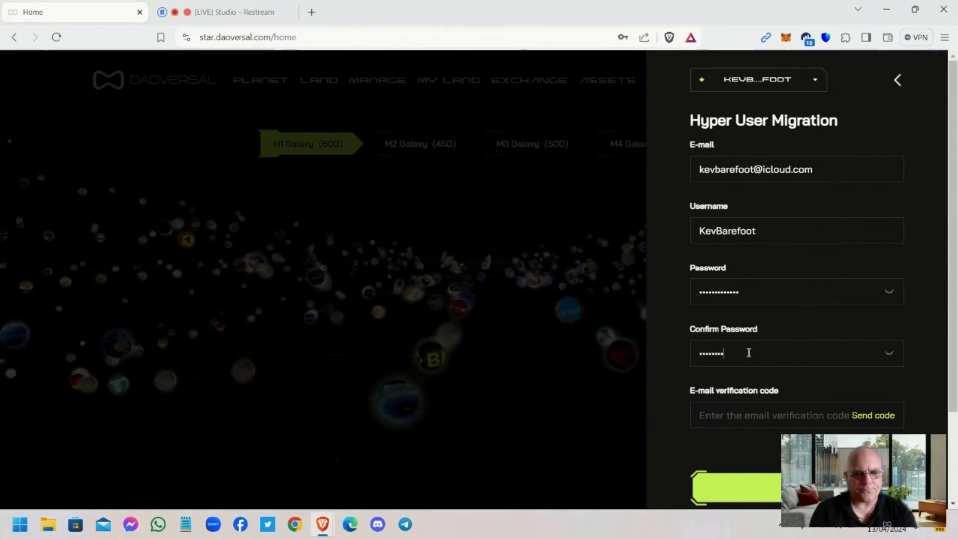
pyautogui.write('•••••')
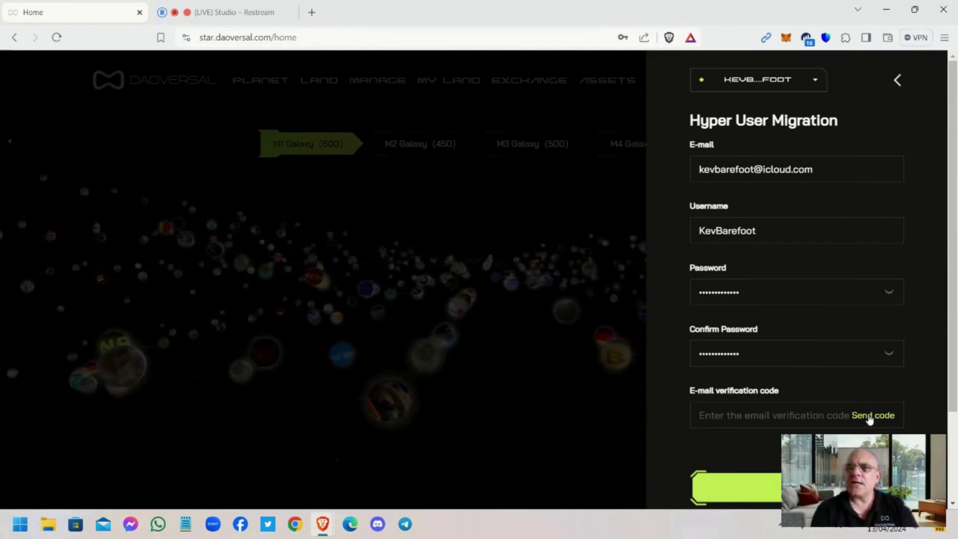
# Request an e-mailed verification code, enter it, and submit the migration form.
pyautogui.click(868, 418)
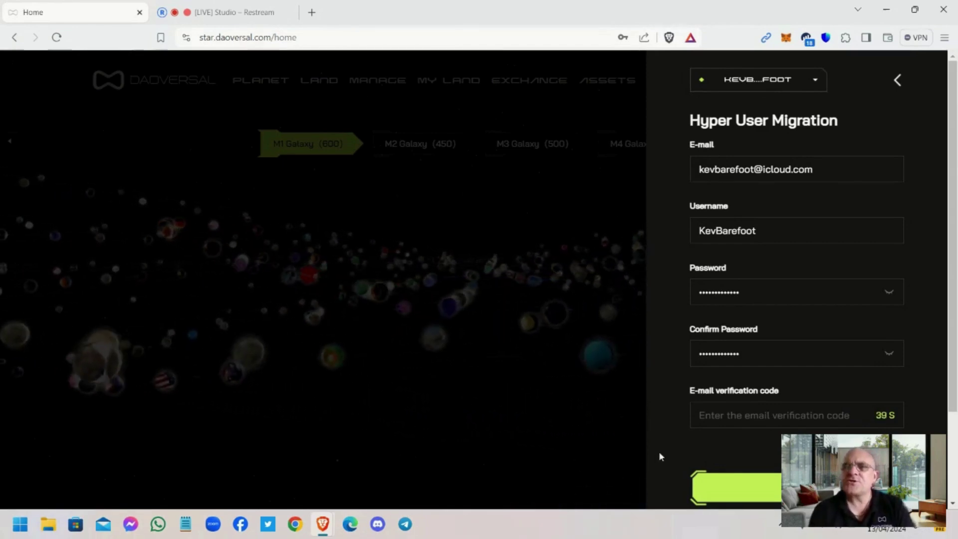
pyautogui.click(762, 420)
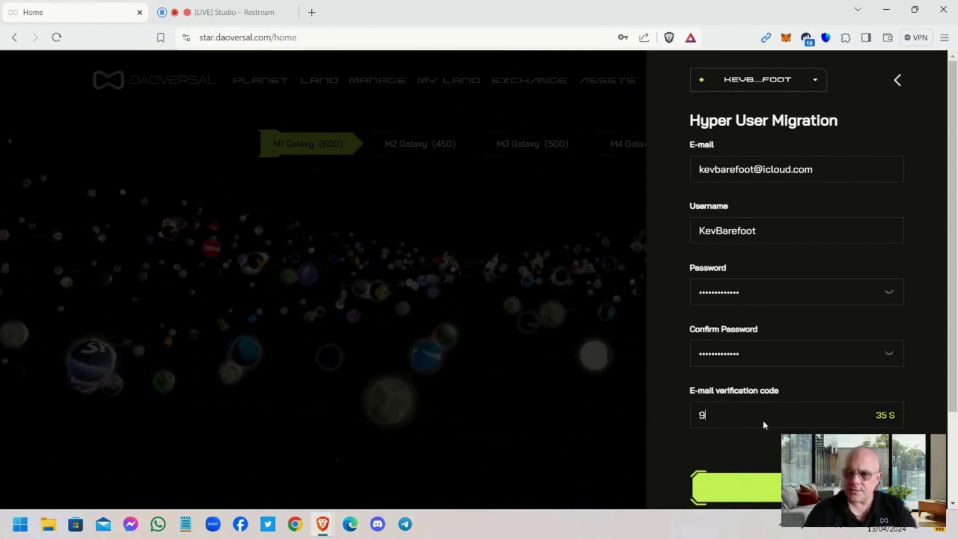
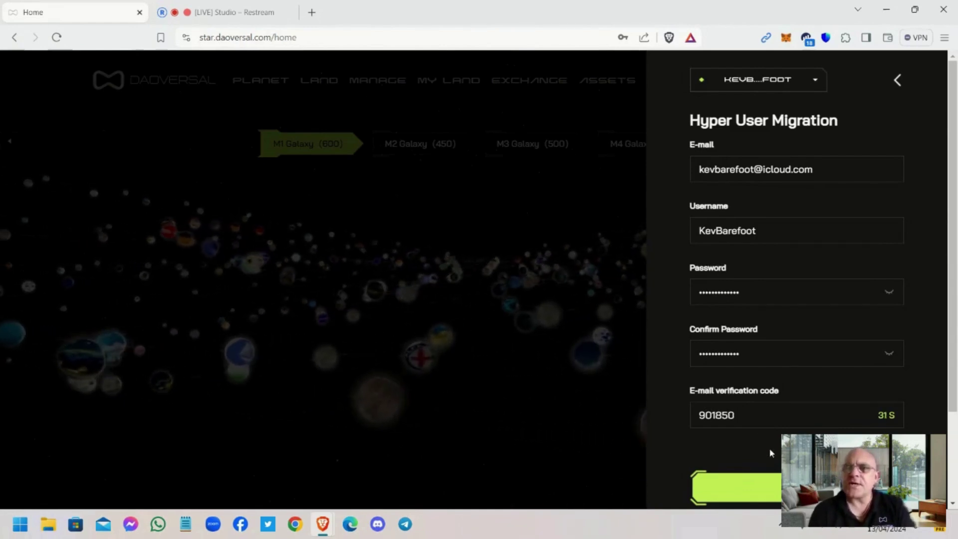
pyautogui.click(753, 486)
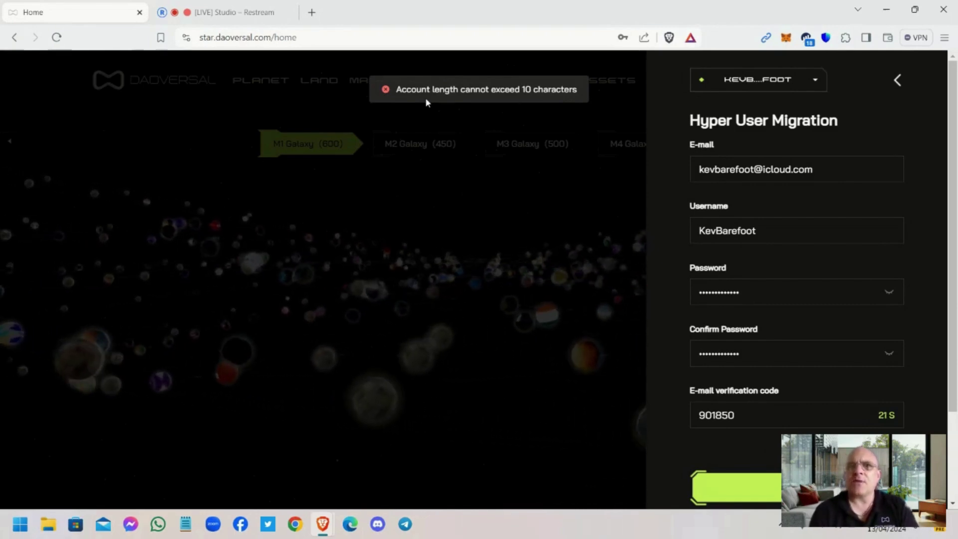
# Shorten the username to 10 characters and re-enter the e-mailed verification code.
pyautogui.doubleClick(763, 230)
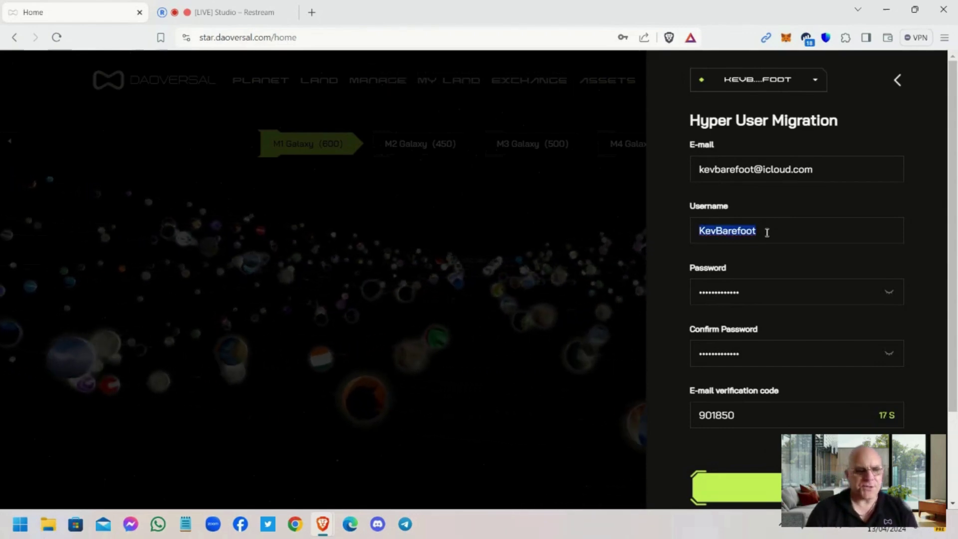
pyautogui.write('Ge')
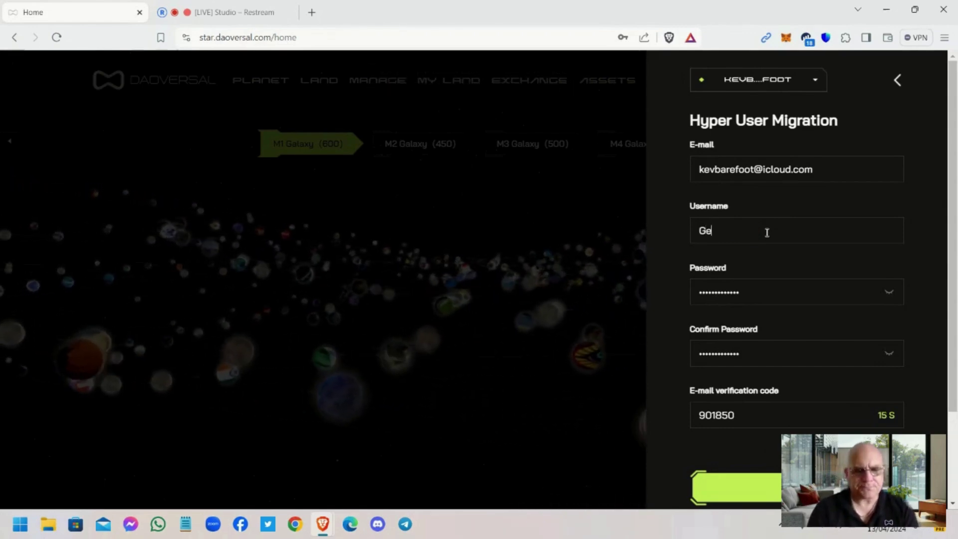
pyautogui.write('neral')
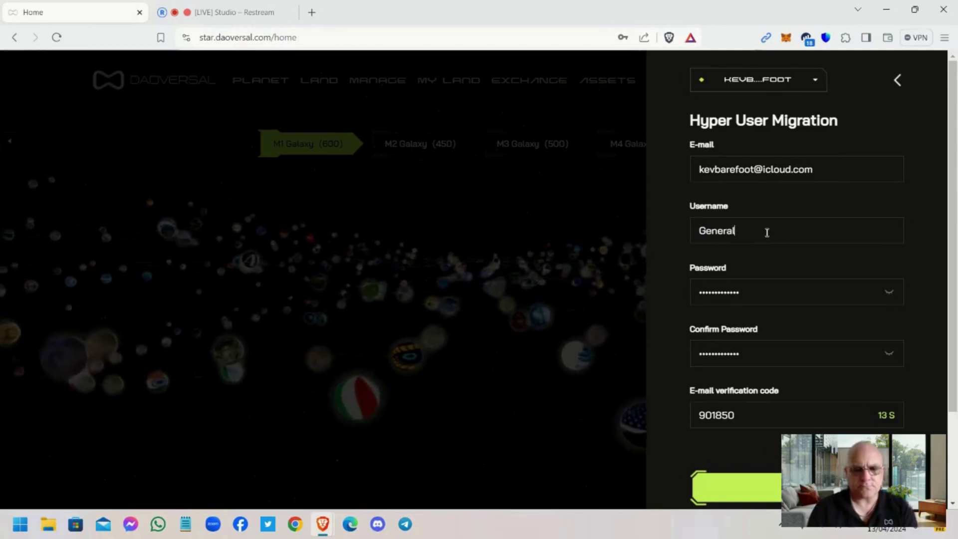
pyautogui.write('Kev')
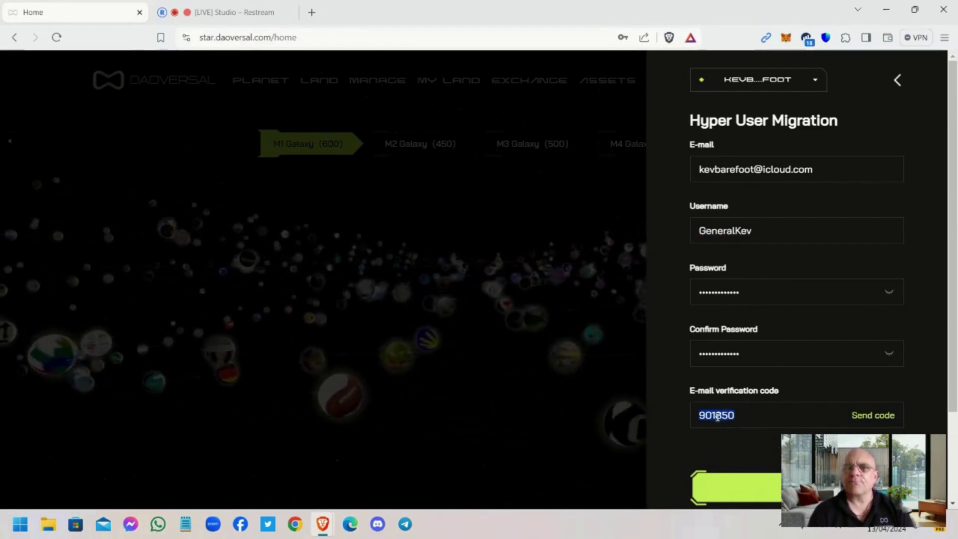
pyautogui.press('BackSpace')
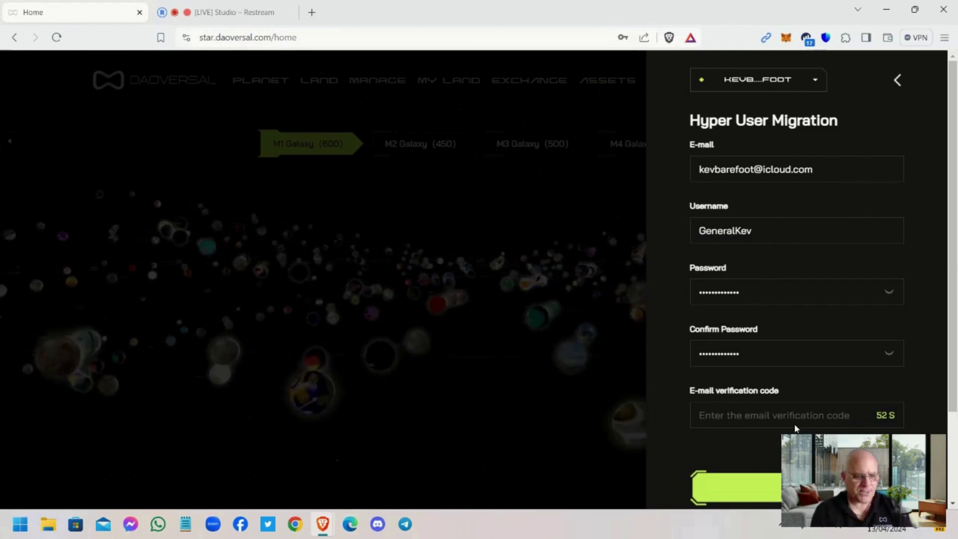
pyautogui.click(766, 414)
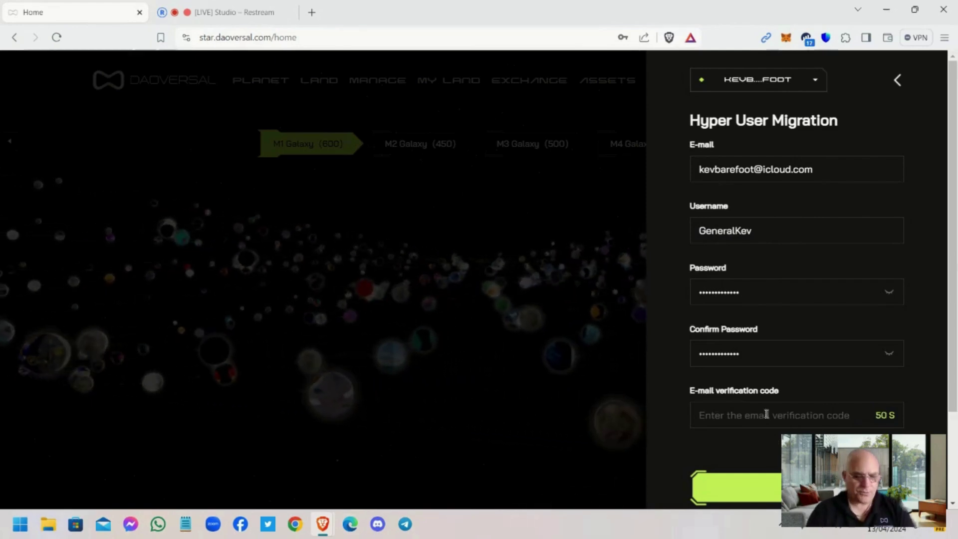
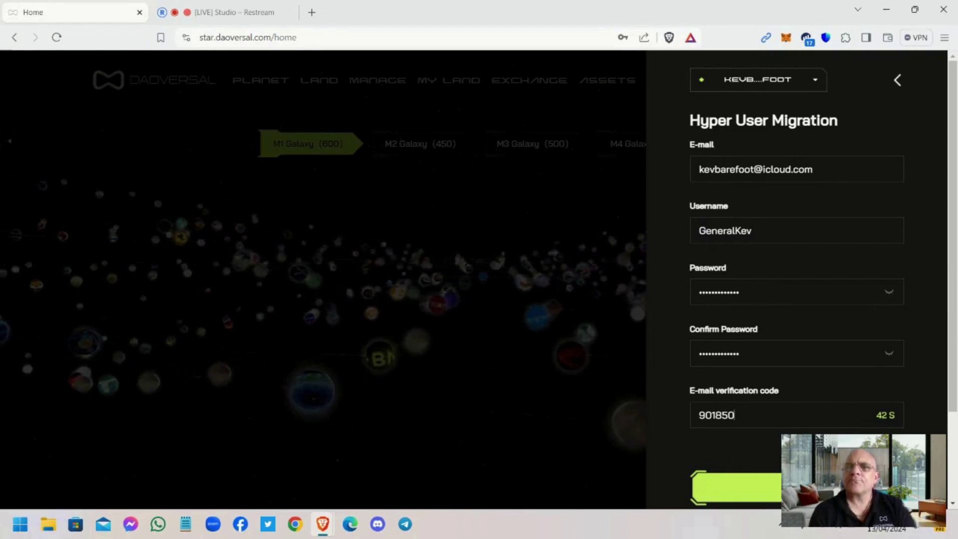
# Submit the migration and check Account Settings and the account menu for the new username.
pyautogui.click(738, 488)
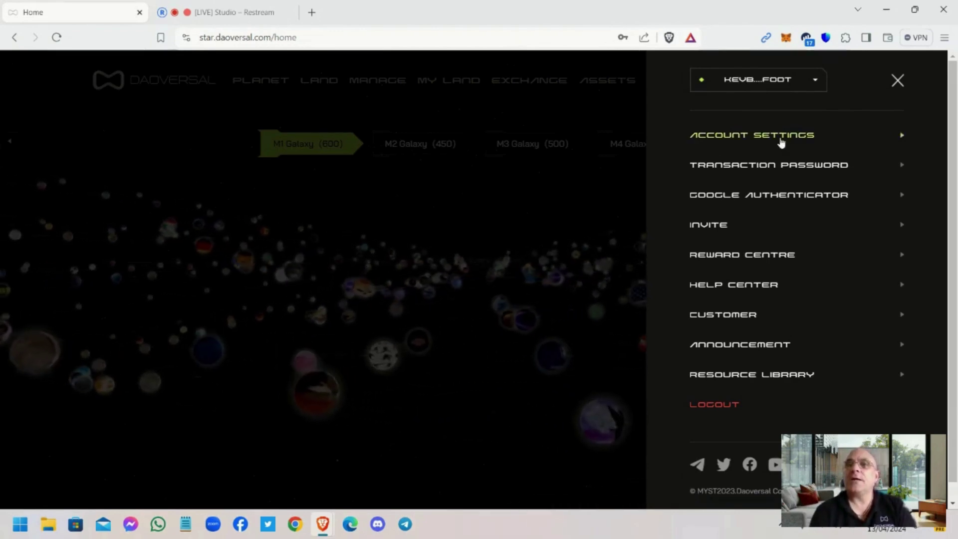
pyautogui.click(723, 142)
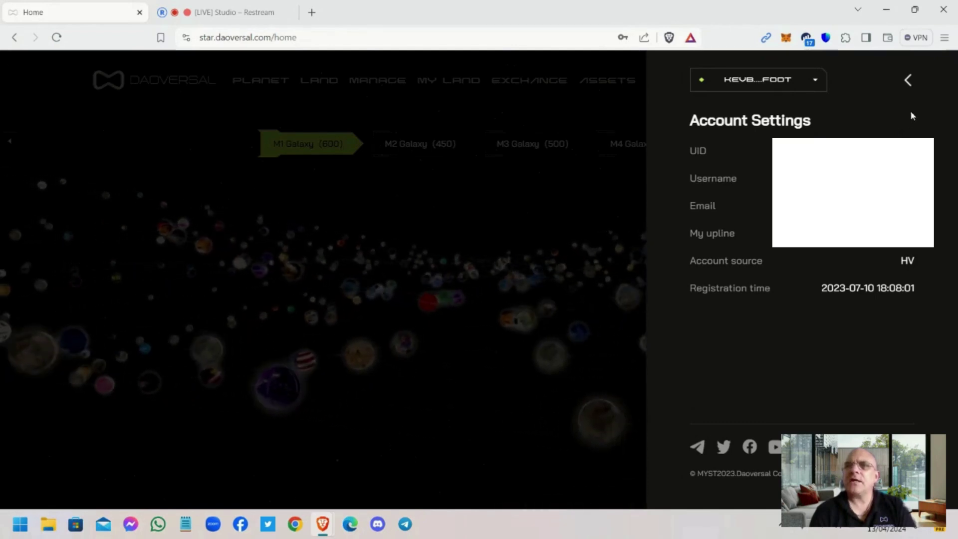
pyautogui.click(908, 80)
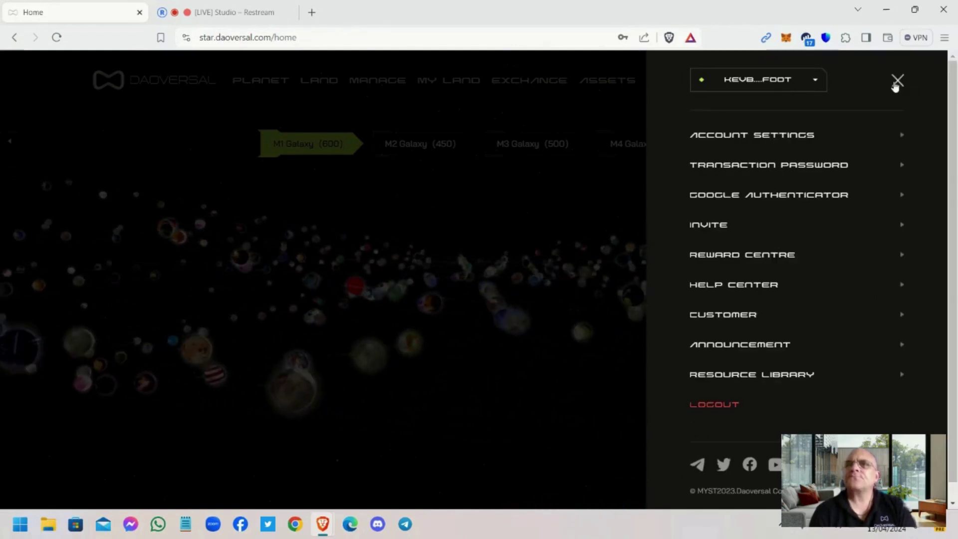
pyautogui.click(896, 81)
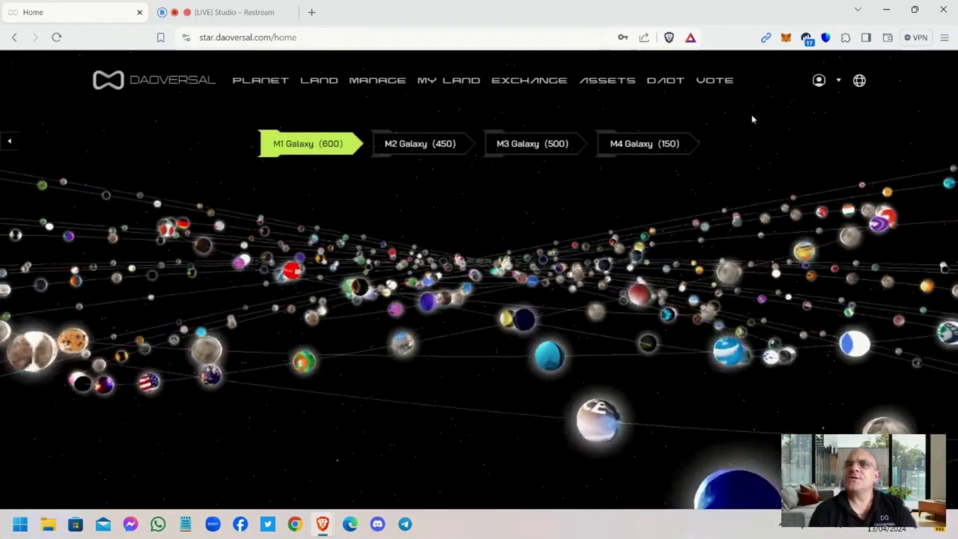
pyautogui.click(818, 81)
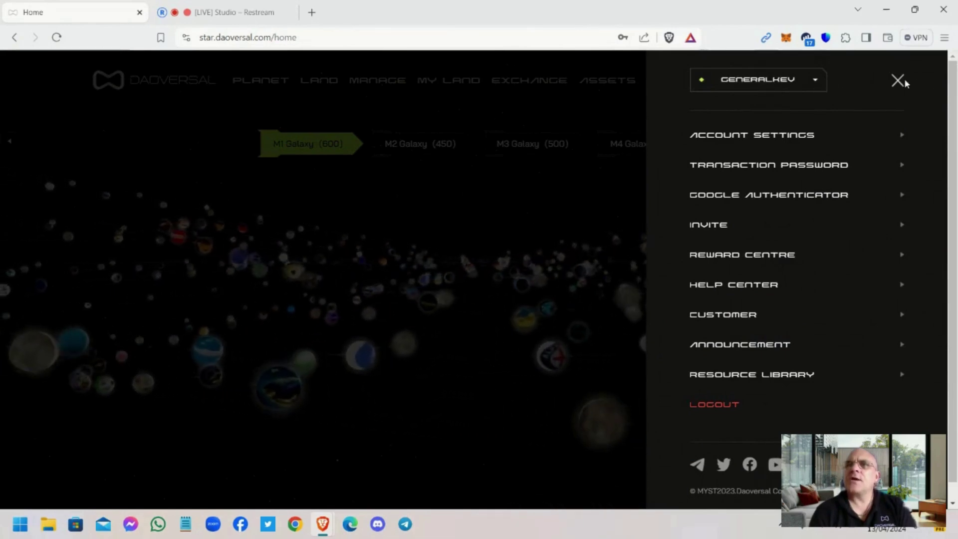
# Log out and sign back in directly with the new username and password.
pyautogui.click(725, 405)
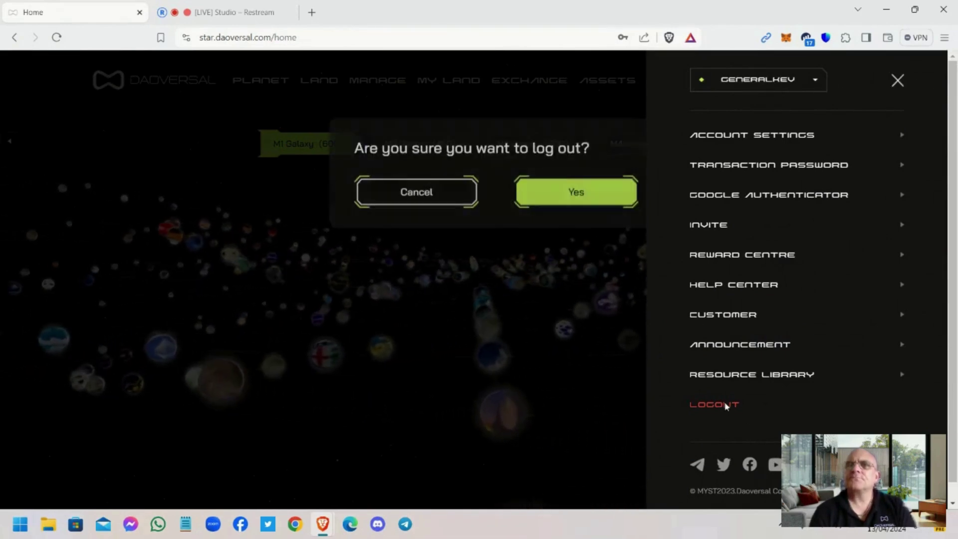
pyautogui.click(539, 193)
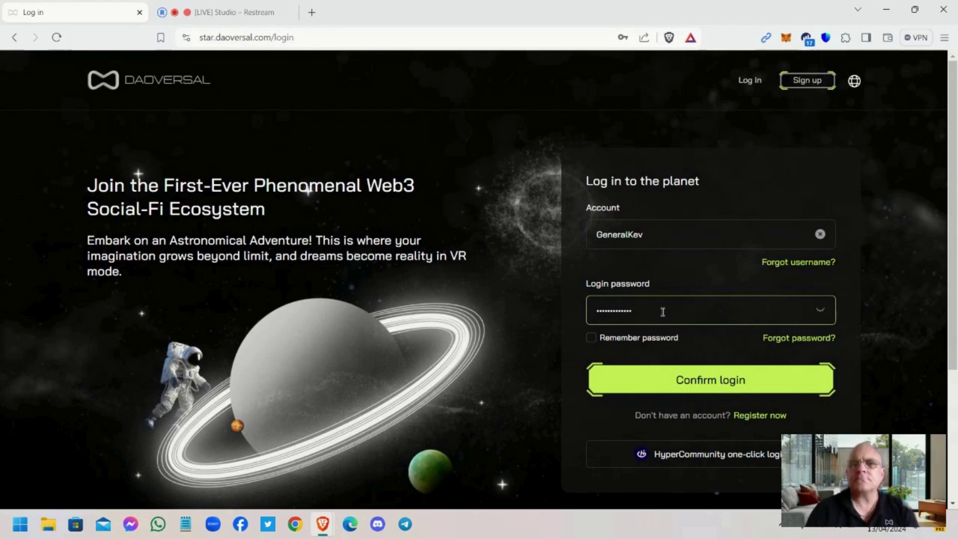
pyautogui.click(707, 382)
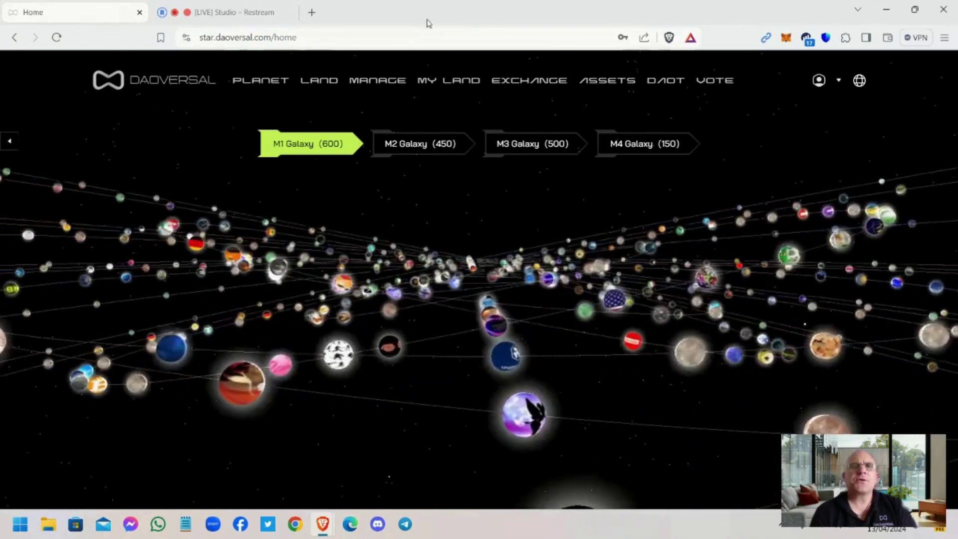
# Check the account menu, then browse the My Land holdings.
pyautogui.click(822, 80)
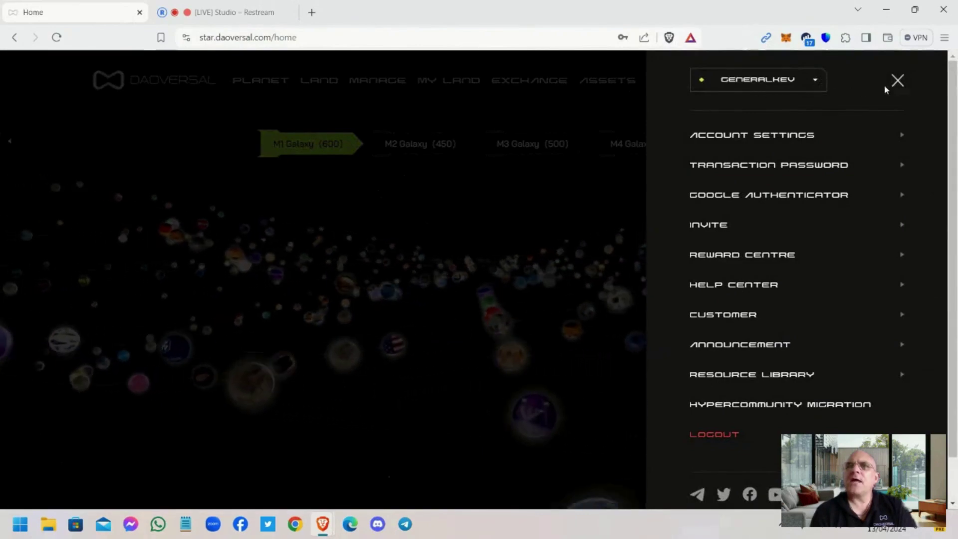
pyautogui.click(897, 80)
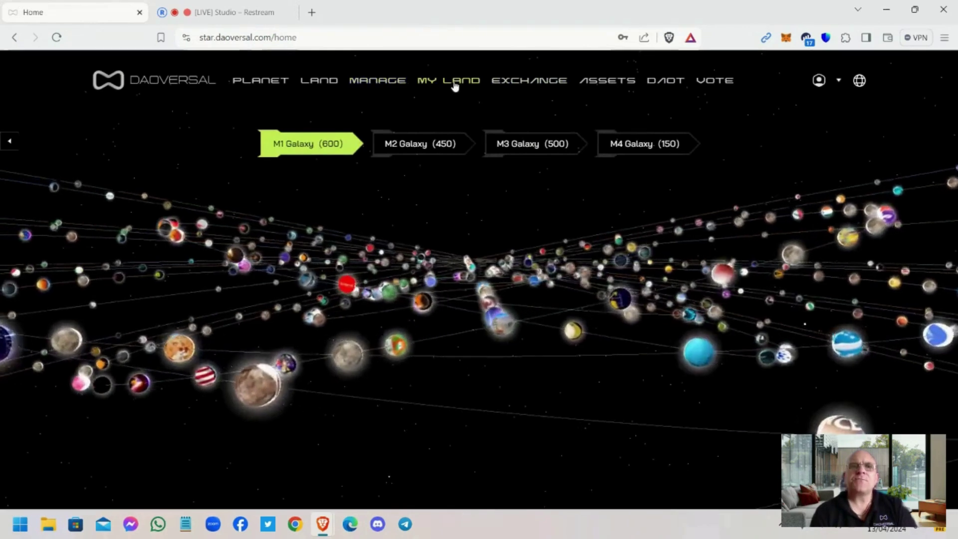
pyautogui.click(455, 85)
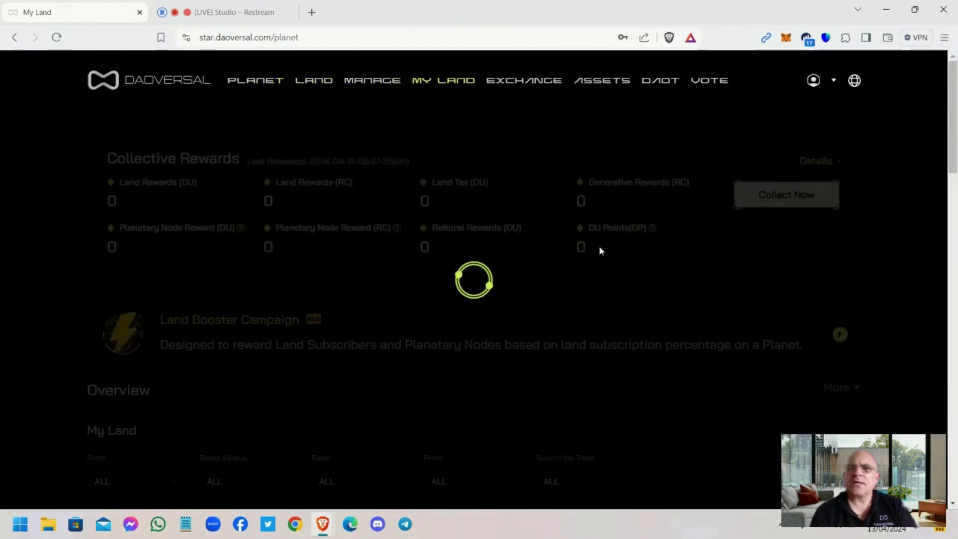
pyautogui.scroll(-5, 600, 250)
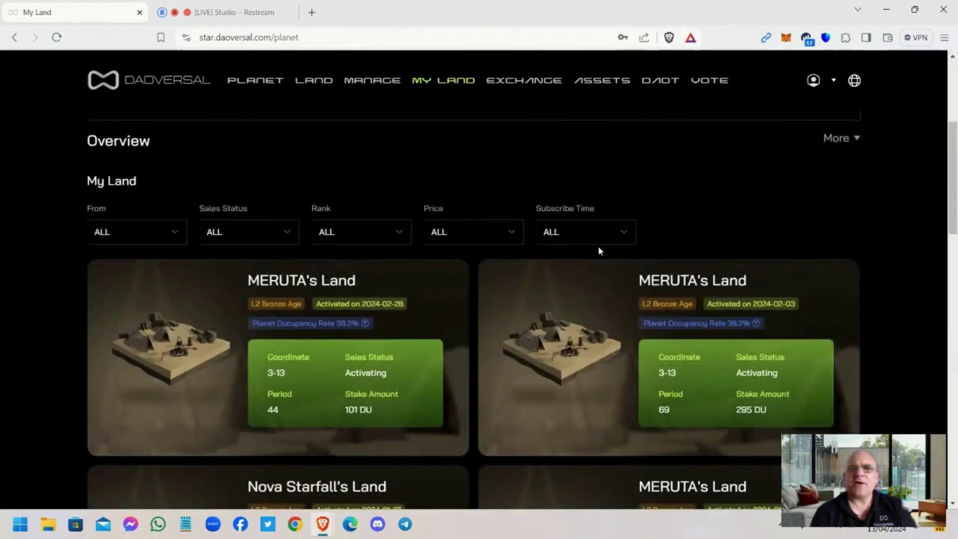
pyautogui.scroll(-4, 599, 250)
pyautogui.scroll(-4, 597, 246)
pyautogui.scroll(10, 597, 250)
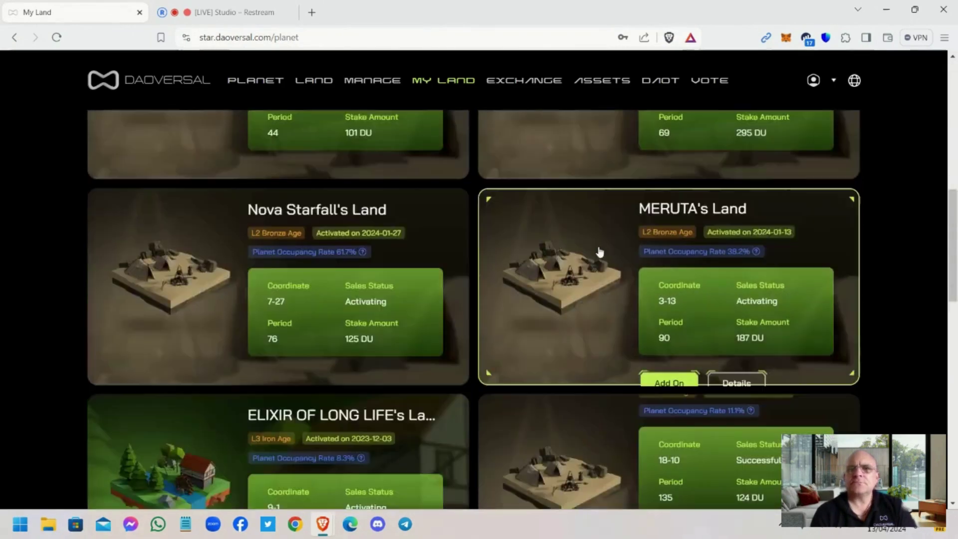
# Review My Assets balances in the Rewards Account and the TFA package overview.
pyautogui.click(613, 82)
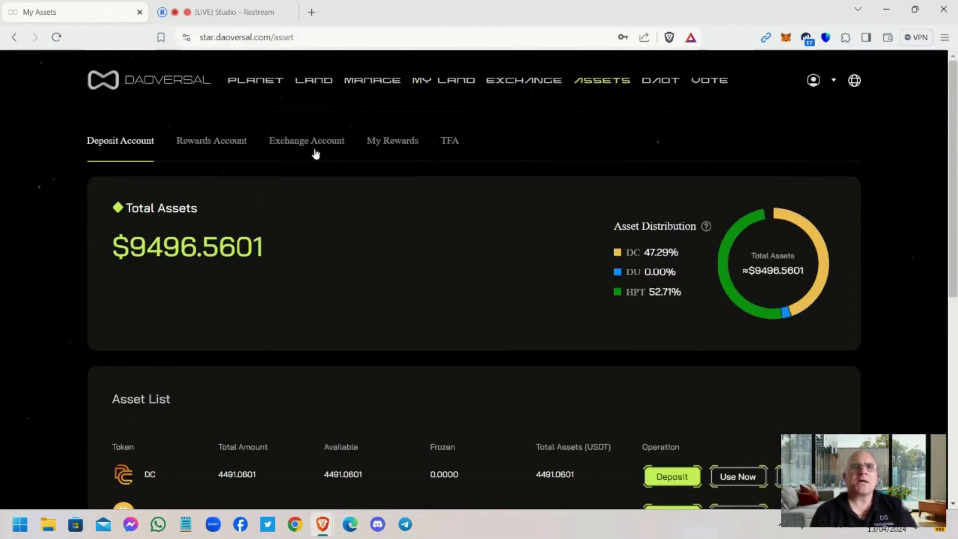
pyautogui.click(243, 146)
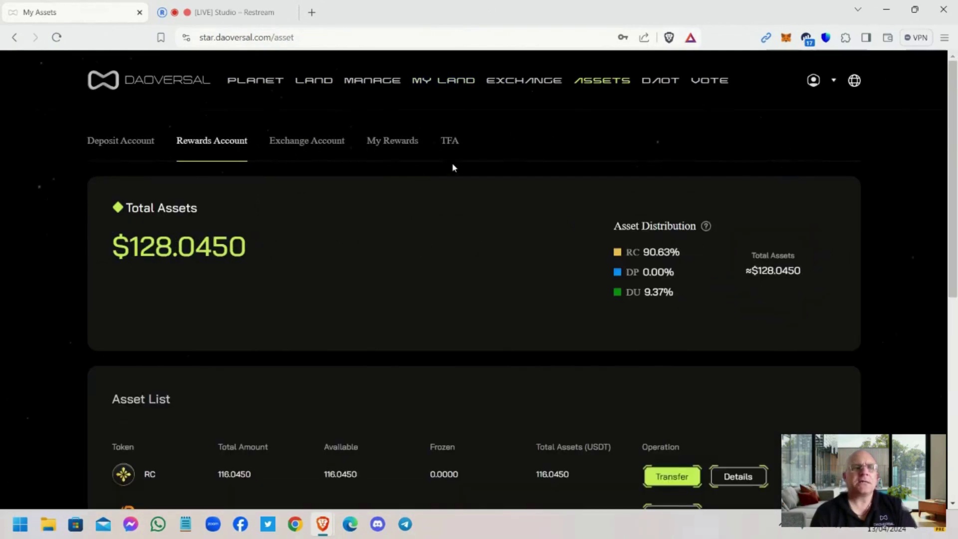
pyautogui.click(451, 144)
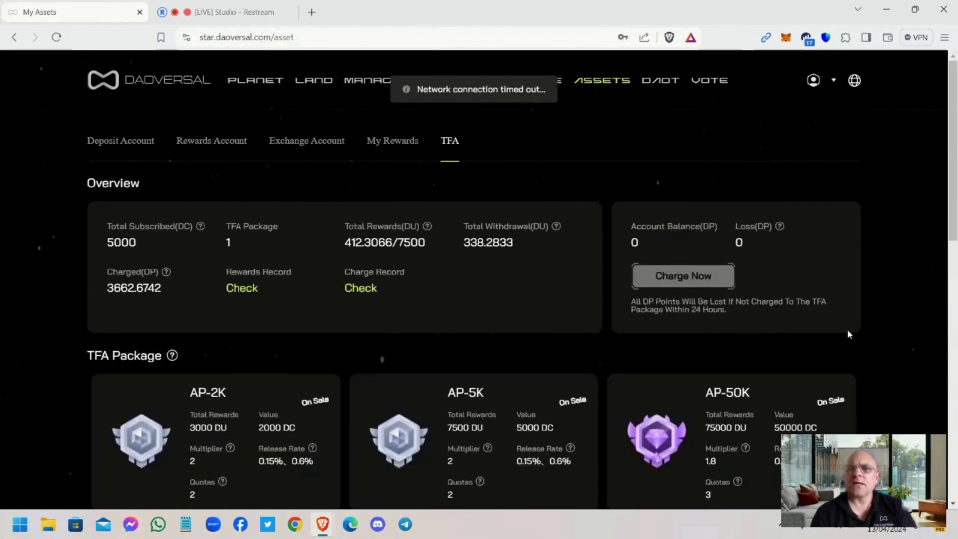
pyautogui.scroll(-10, 881, 343)
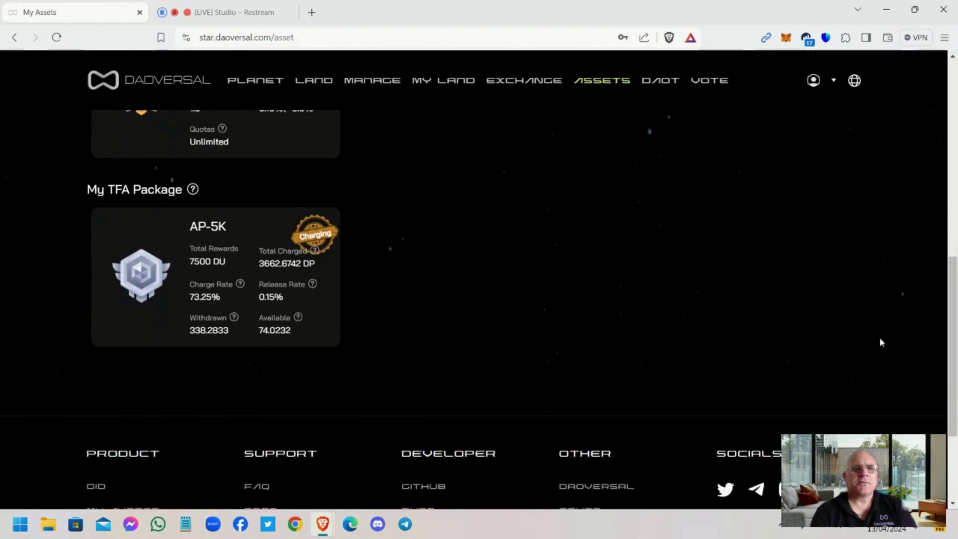
pyautogui.scroll(10, 881, 342)
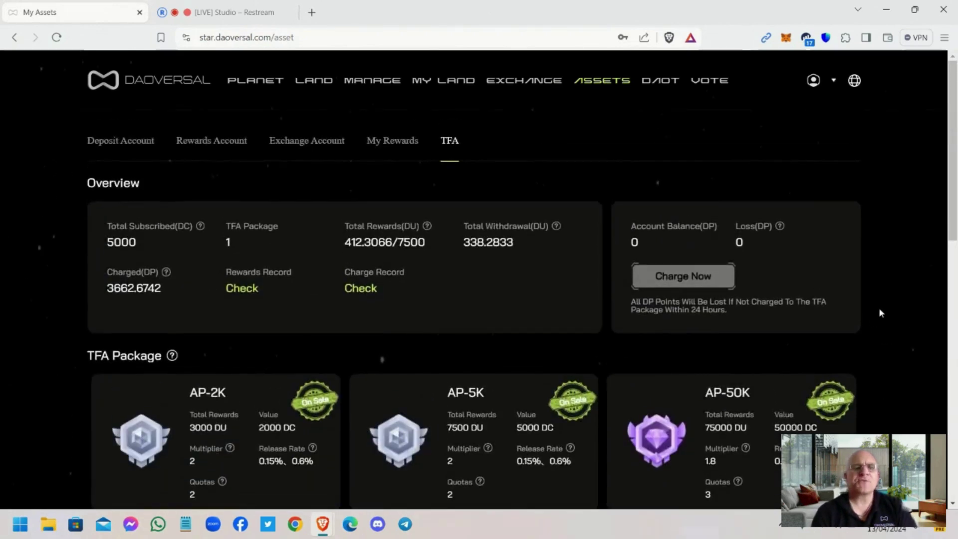
# Switch to the [LIVE] Studio - Restream browser tab.
pyautogui.click(214, 14)
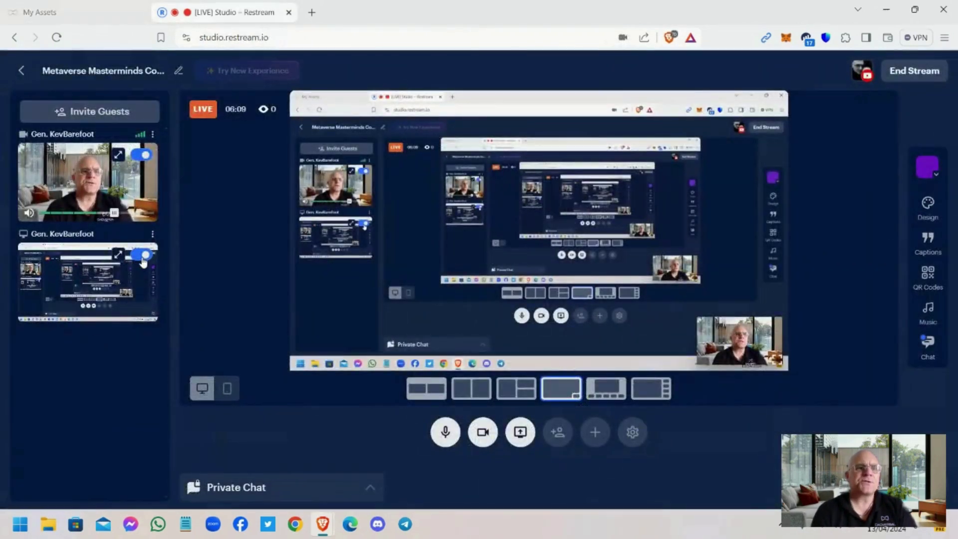